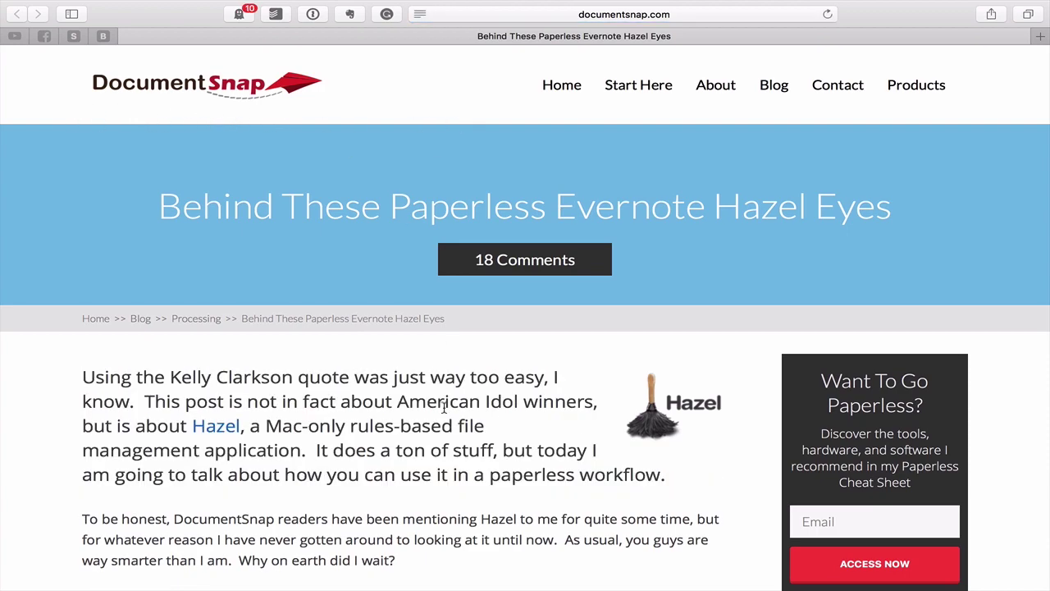
Scroll the DocumentSnap 'Behind These Paperless Evernote Hazel Eyes' post to its Hazel introduction.
scroll(444, 408, "down", 15)
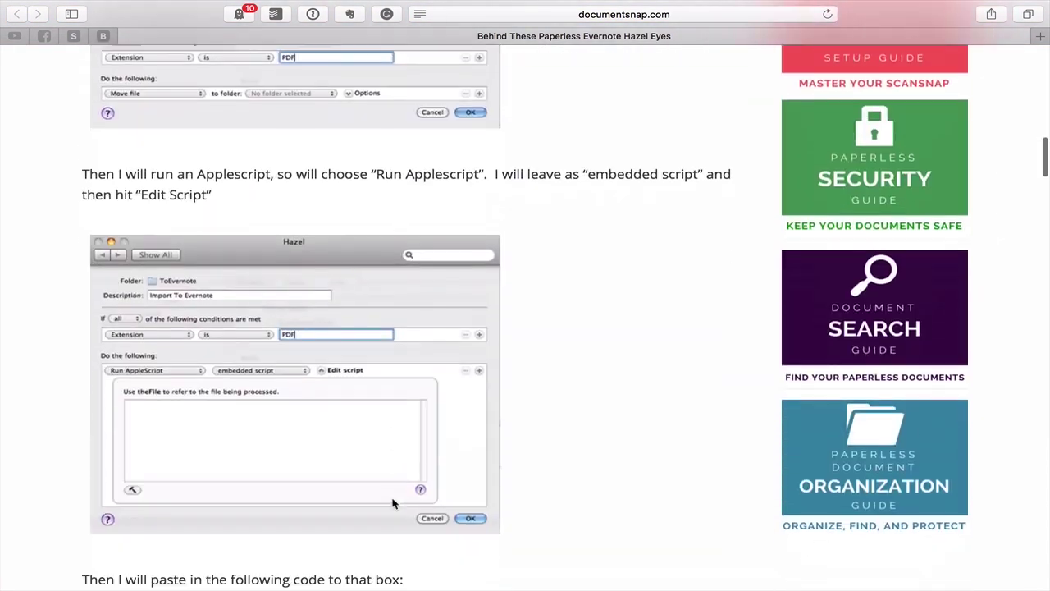
Review the article's 'Hazel And Evernote' section, then switch from Safari to the desktop space.
scroll(393, 503, "down", 15)
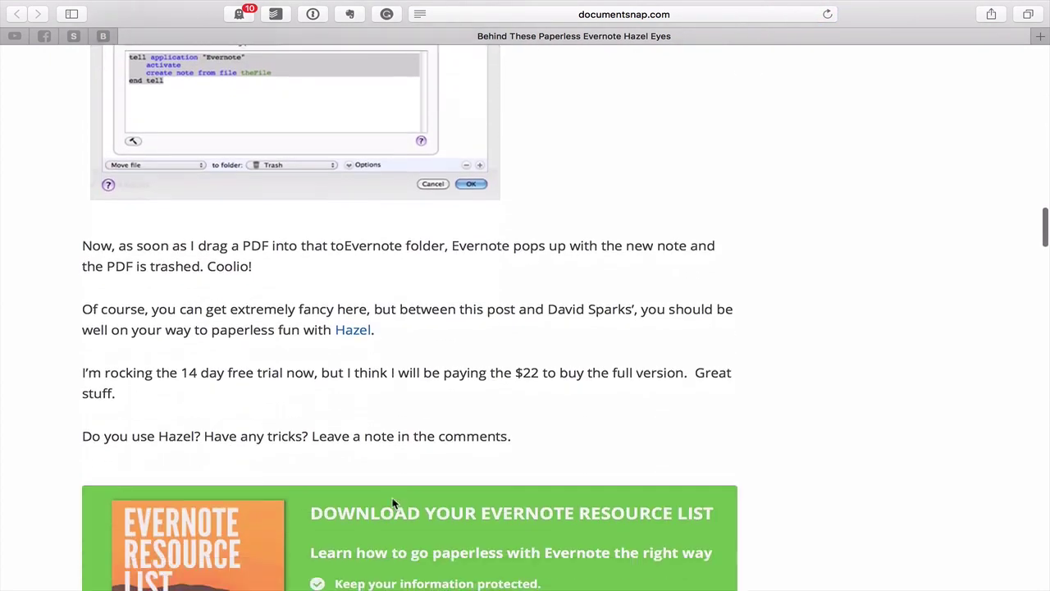
scroll(392, 503, "up", 10)
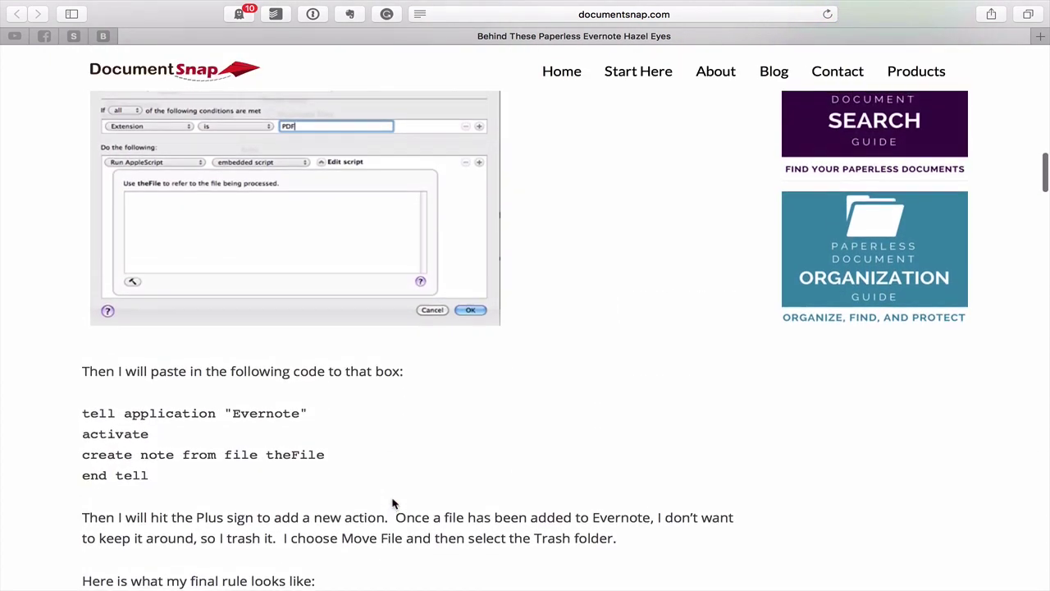
scroll(393, 503, "up", 10)
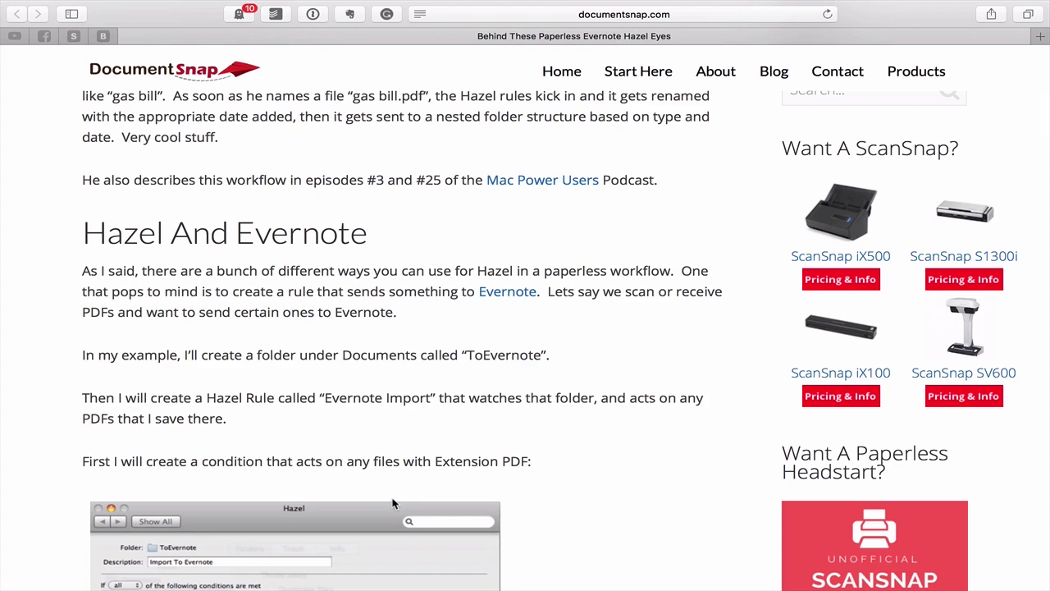
scroll(392, 503, "up", 5)
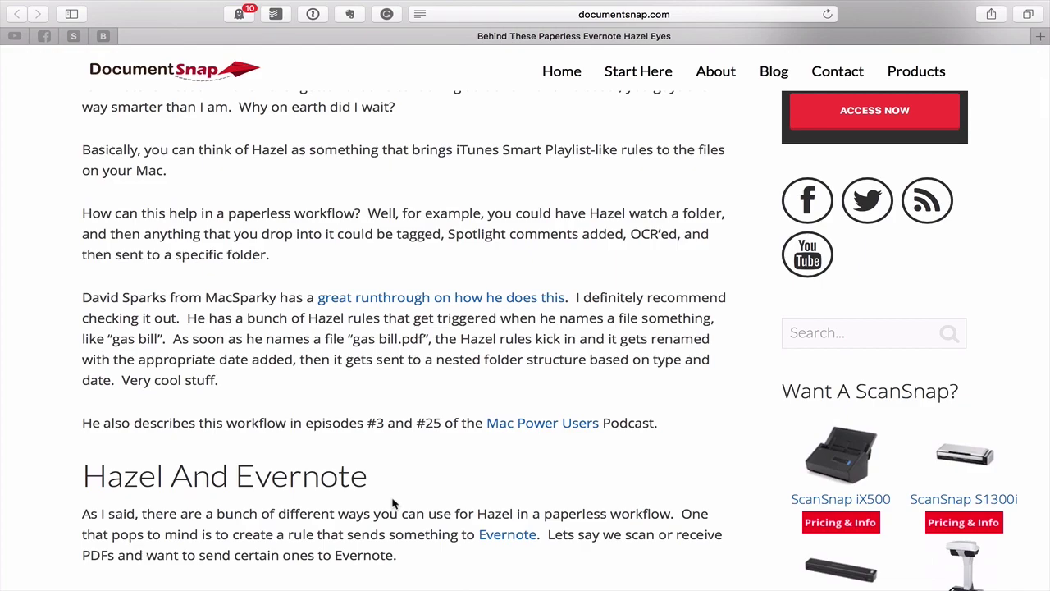
key("ctrl+Left")
key("ctrl+Left")
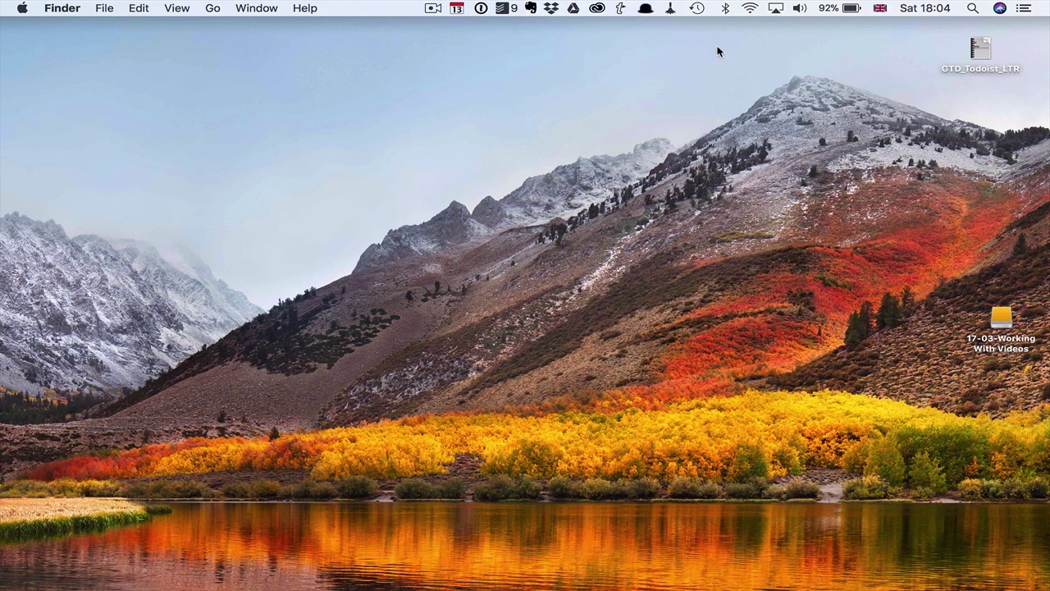
Show the Evernote folder's Import To Evernote rule in Hazel preferences, then open a new Finder window.
left_click(671, 9)
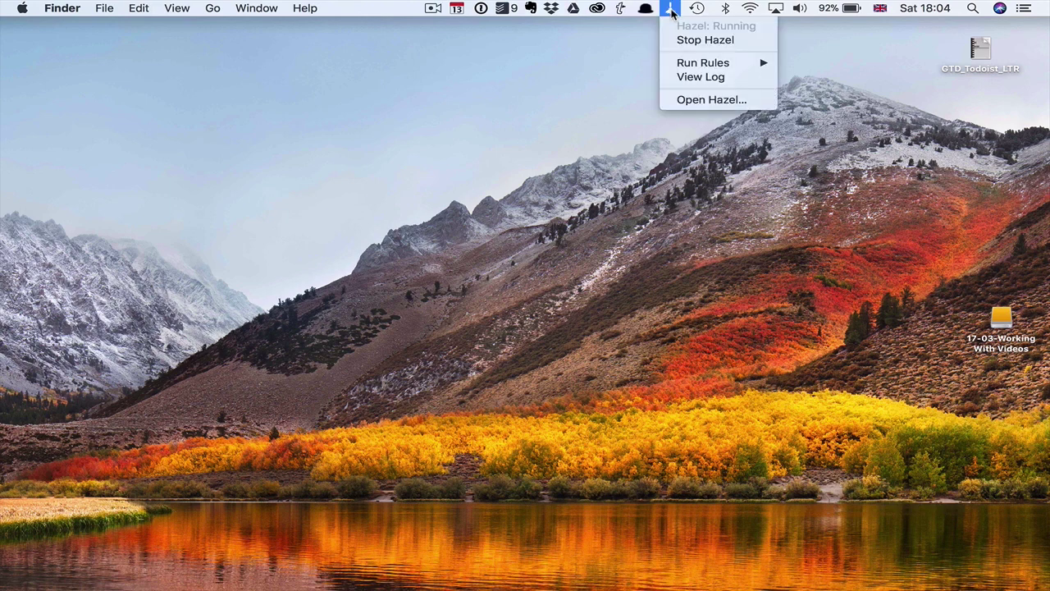
left_click(707, 100)
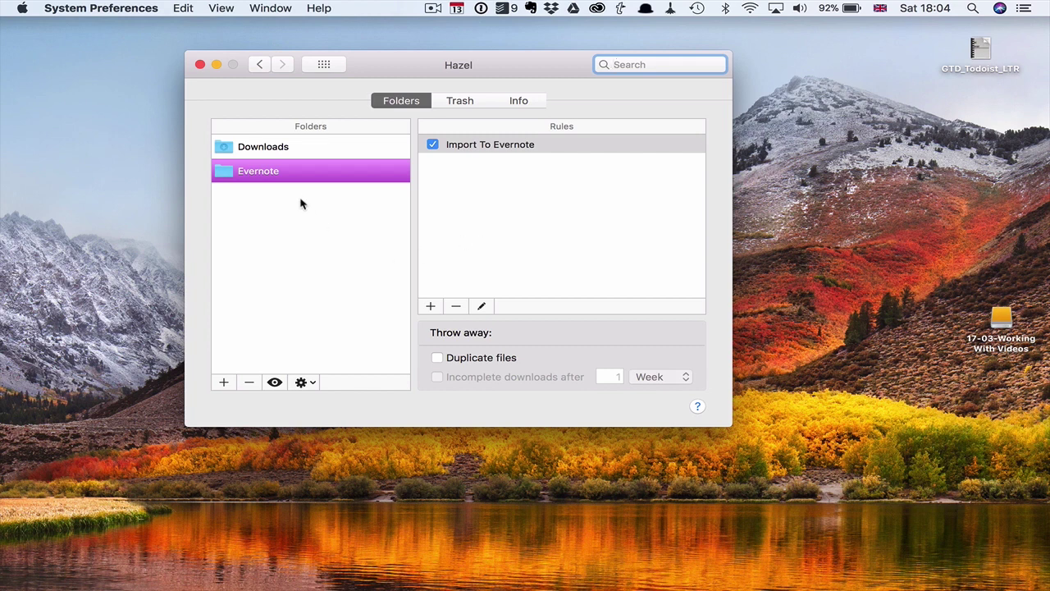
left_click(265, 151)
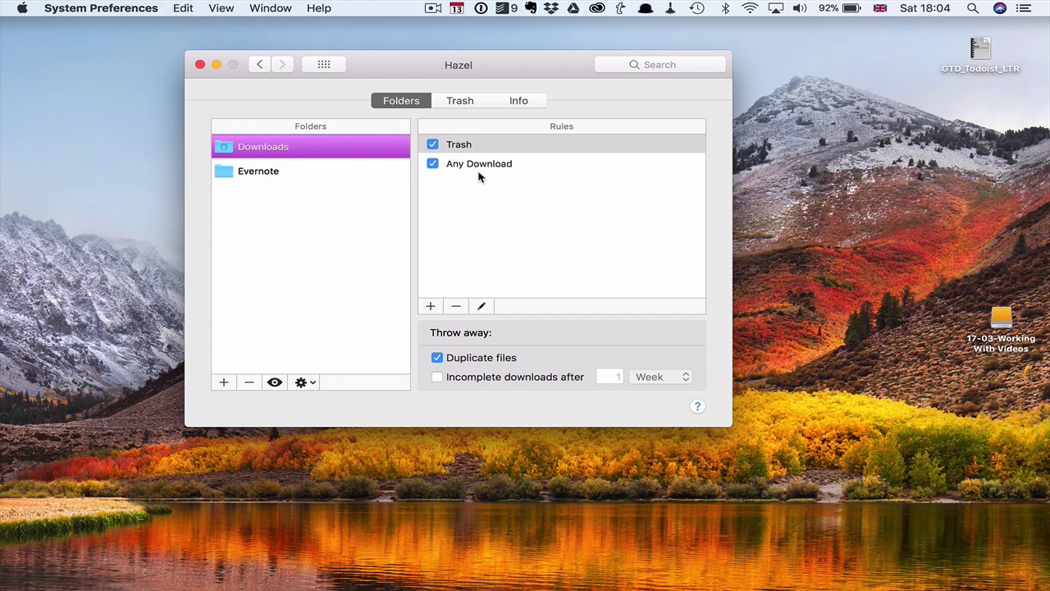
left_click(228, 179)
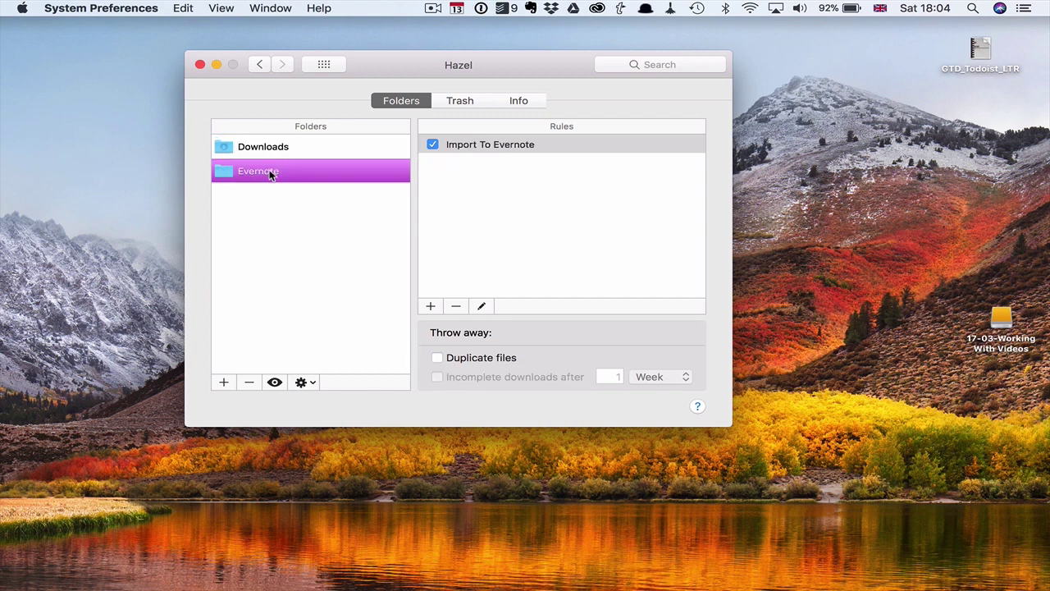
left_click(368, 452)
key("super+n")
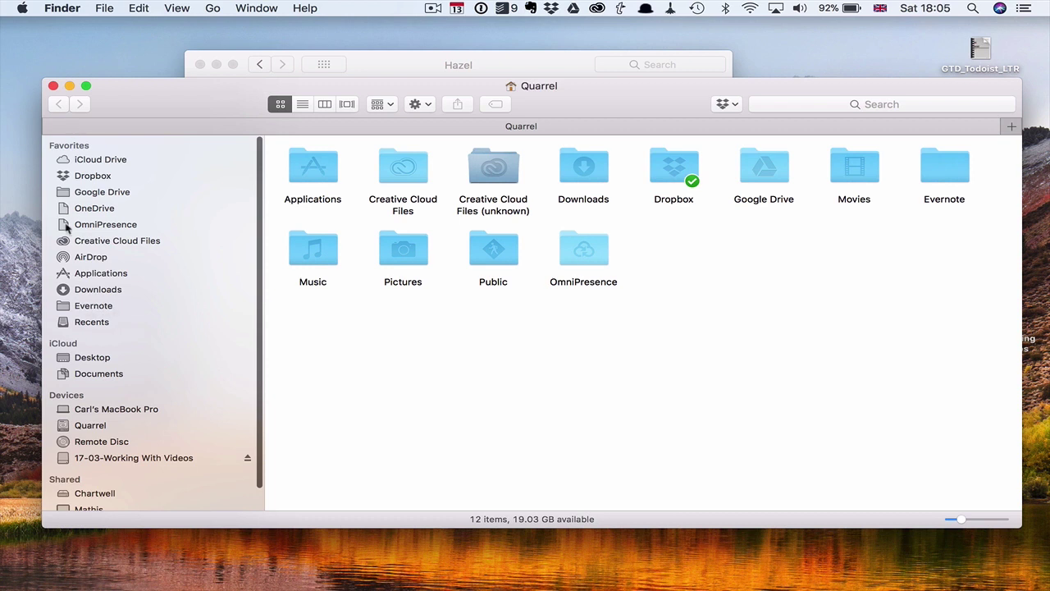
Locate the empty Evernote folder via Quarrel > Users > home folder, then close the Finder window.
left_click(77, 309)
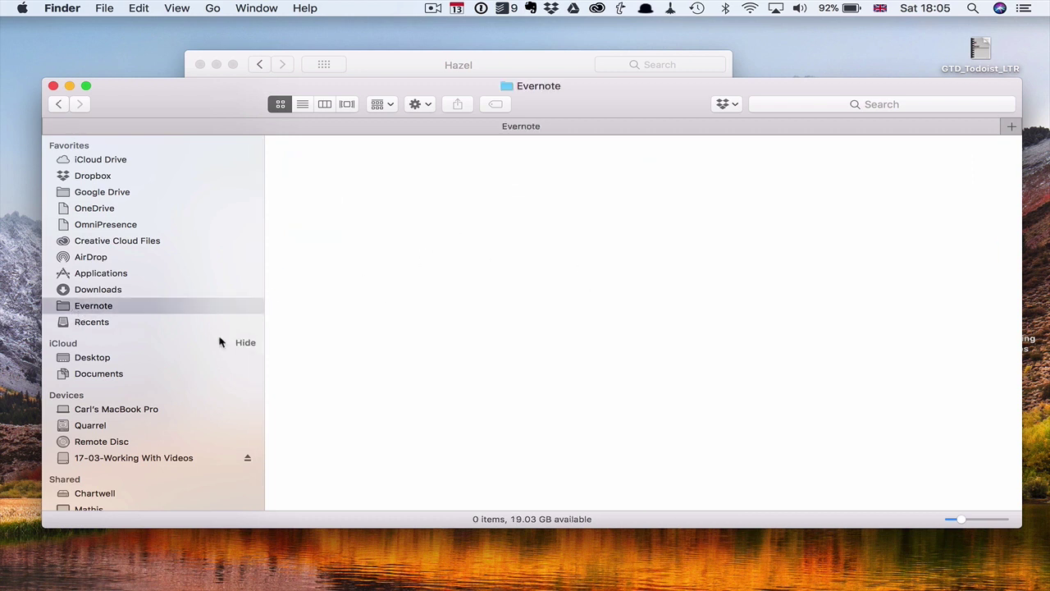
left_click(93, 429)
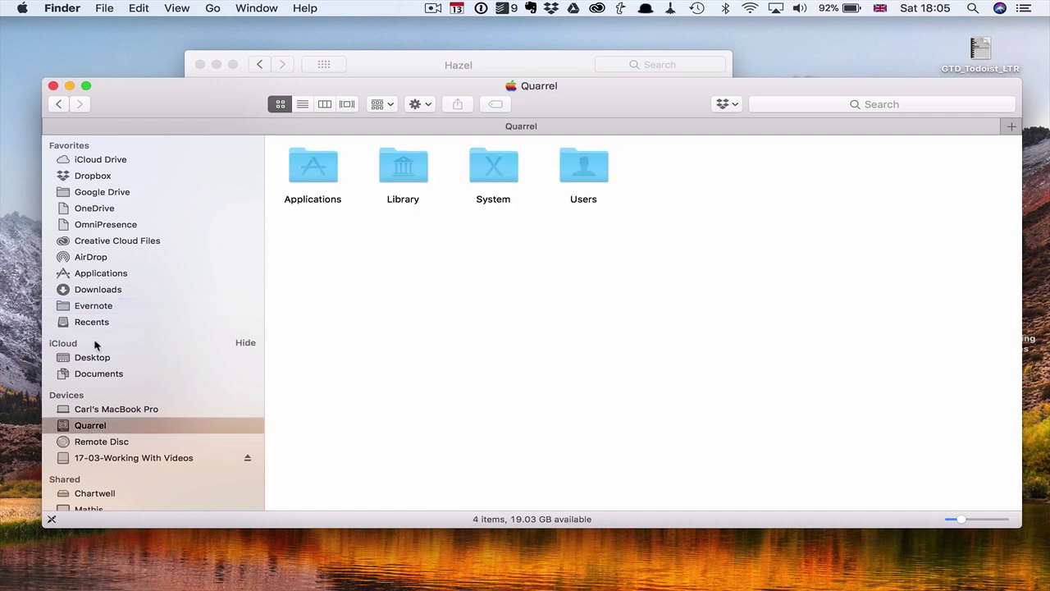
left_click(92, 409)
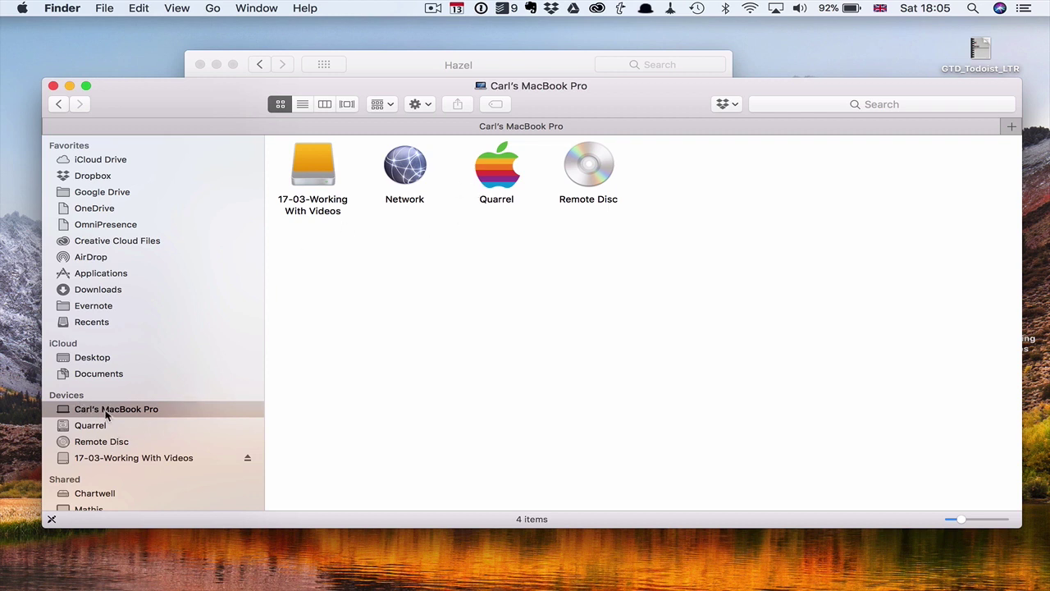
left_click(102, 428)
double_click(583, 182)
double_click(415, 172)
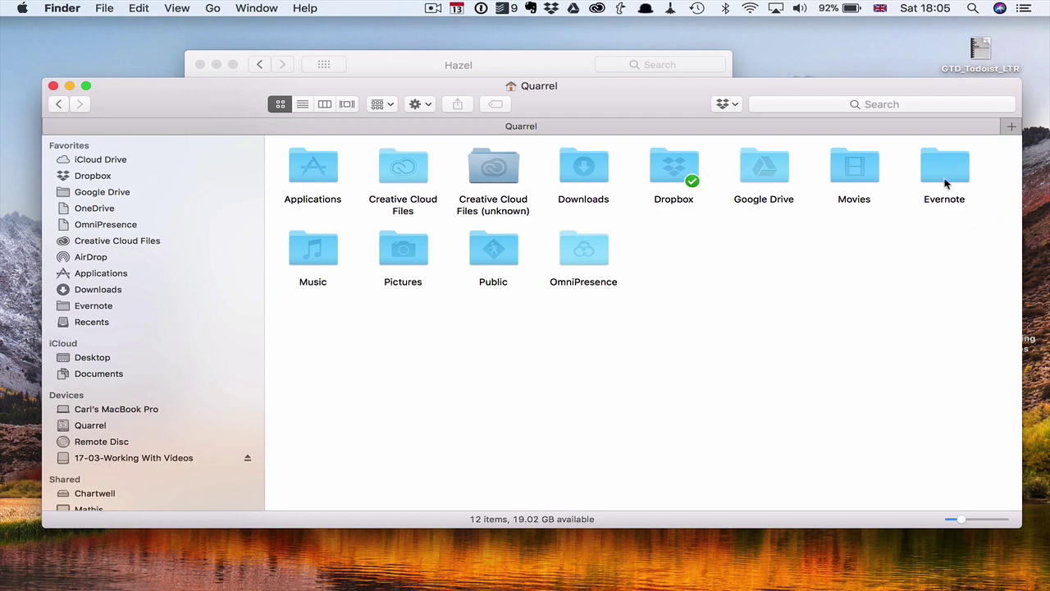
left_click(53, 86)
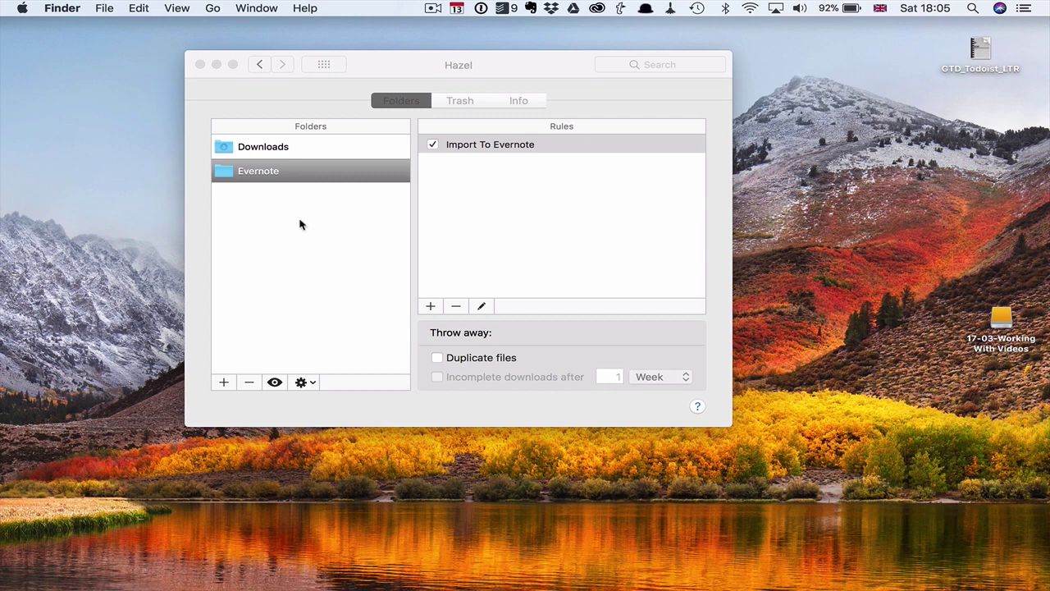
left_click(231, 177)
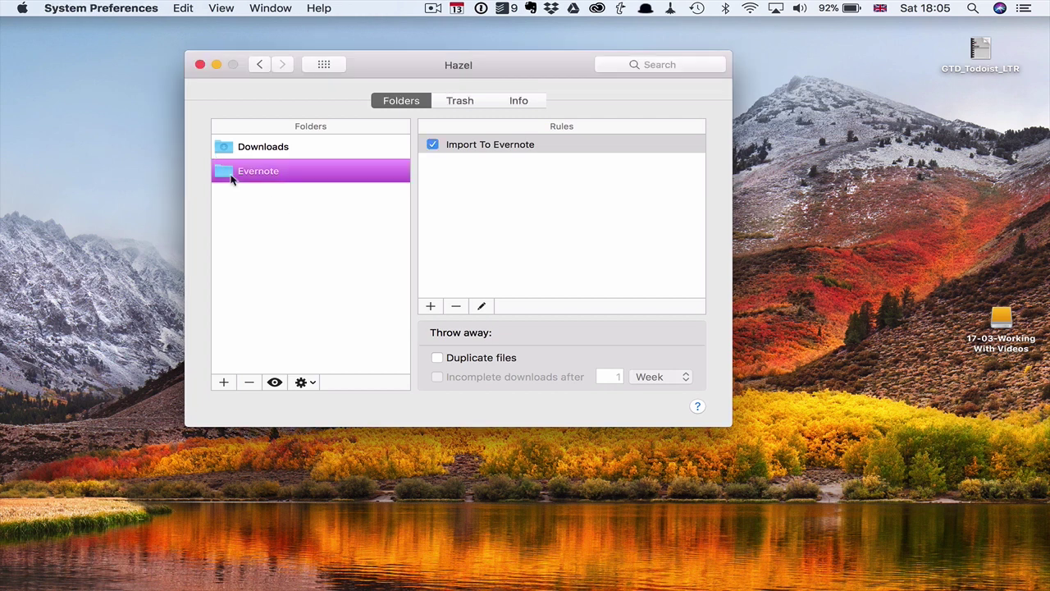
double_click(472, 148)
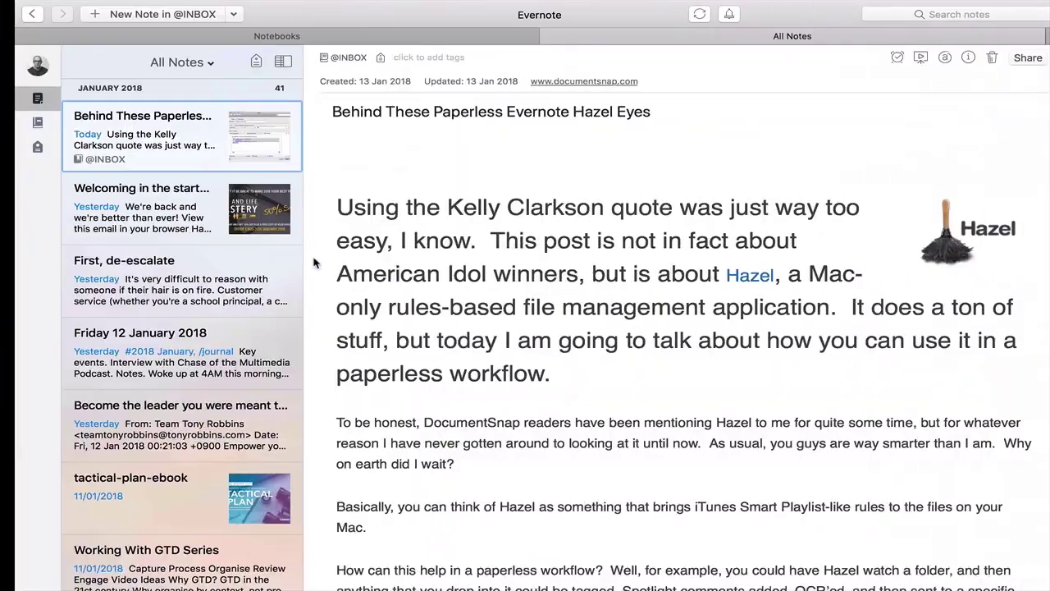
scroll(492, 300, "down", 10)
scroll(523, 293, "down", 15)
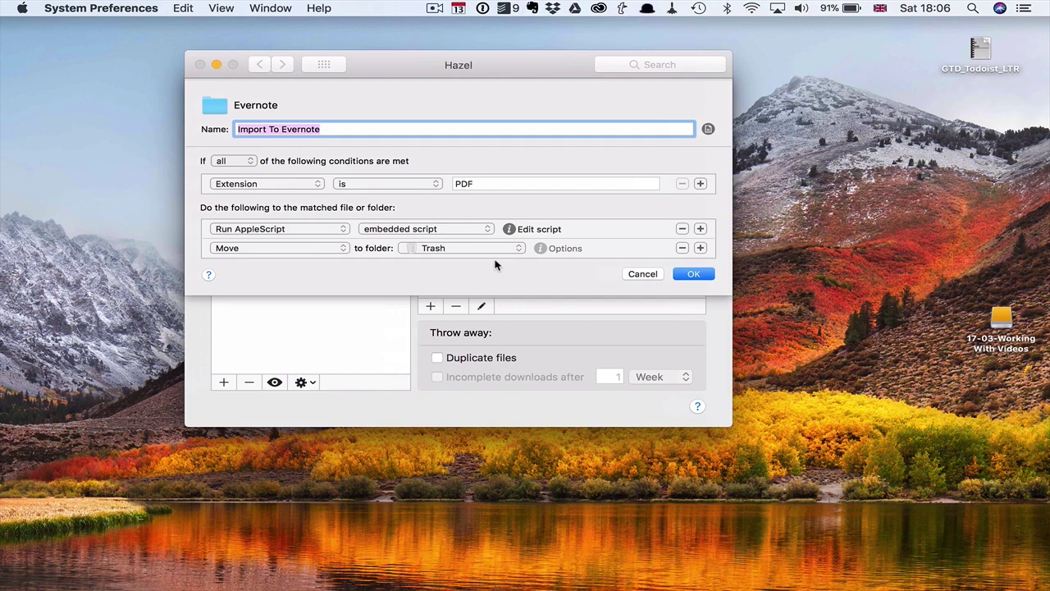
left_click(692, 274)
key("ctrl+Right")
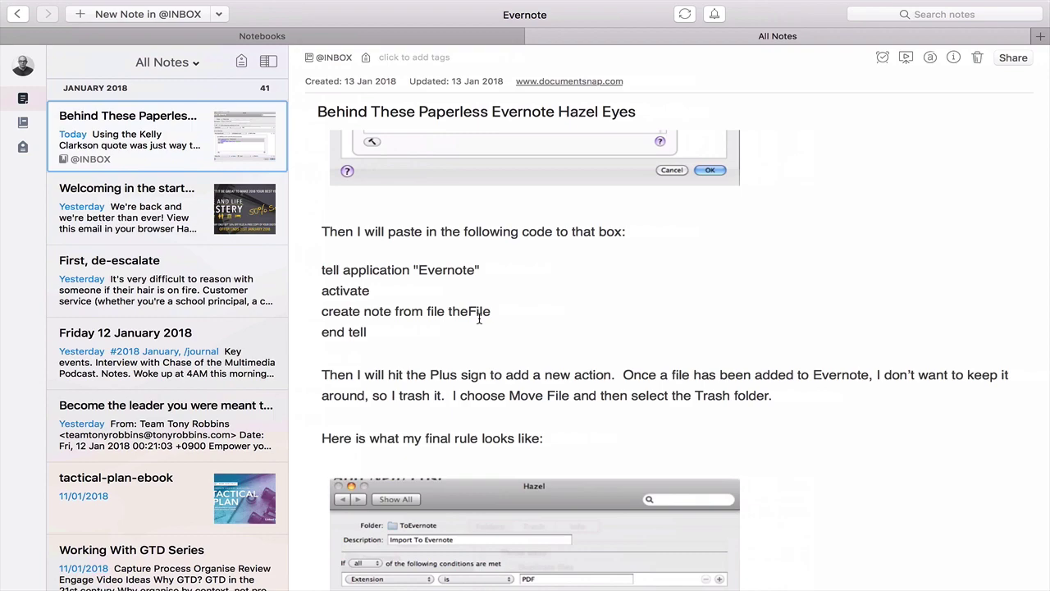
key("ctrl+Left")
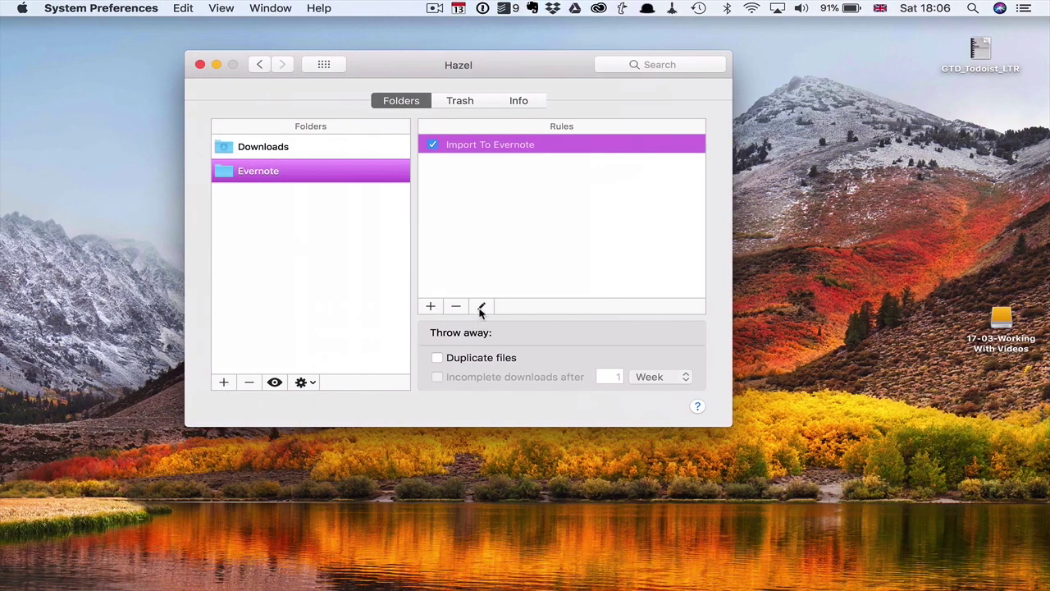
Move the GTD_Todoist_LTR PDF from the desktop into the watched Evernote folder.
left_click(199, 65)
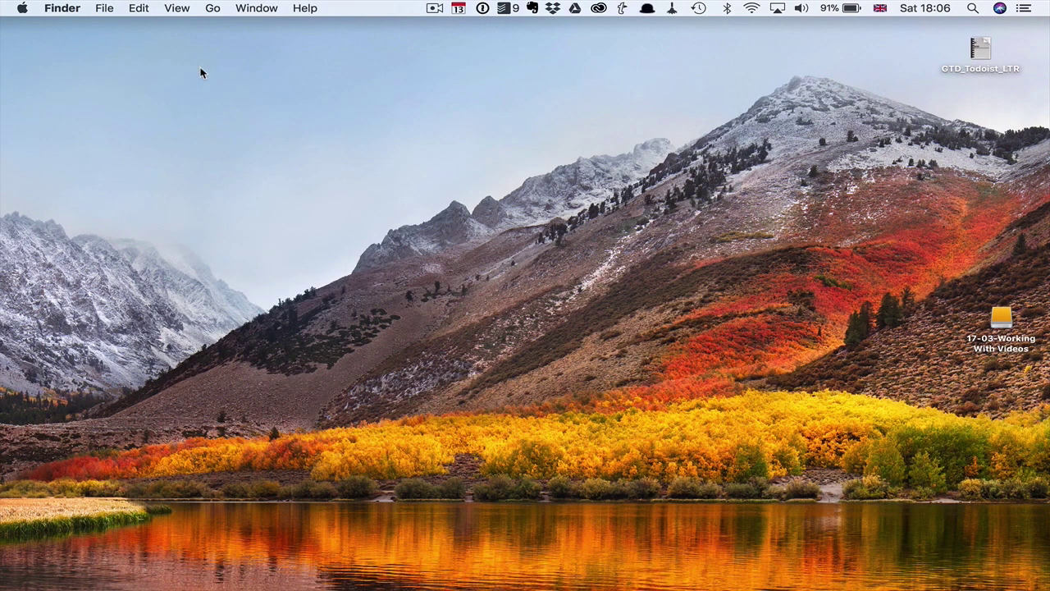
key("super+n")
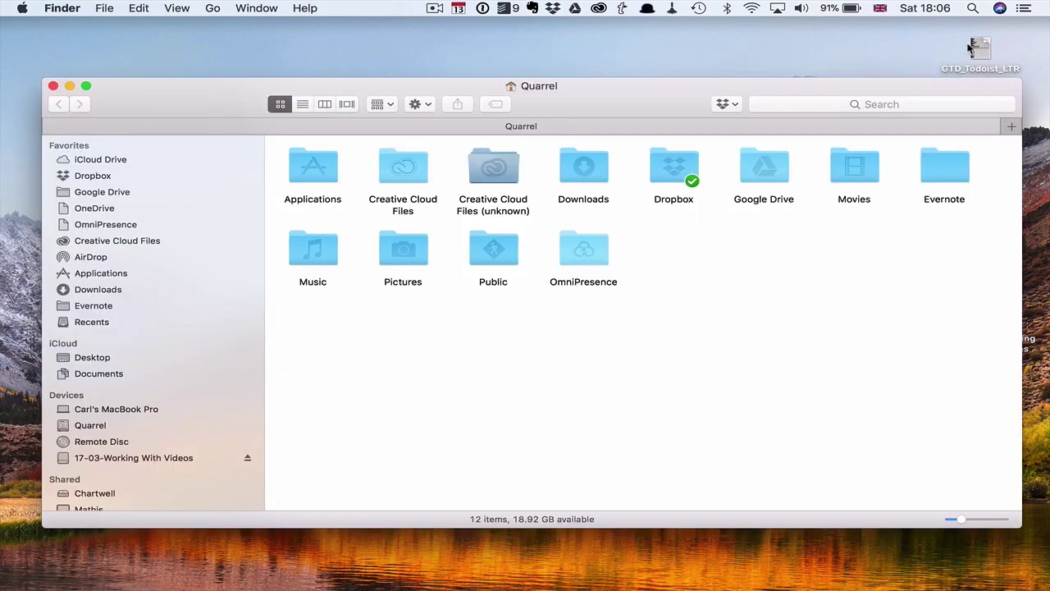
left_click_drag(976, 47, 955, 169)
left_click(661, 227)
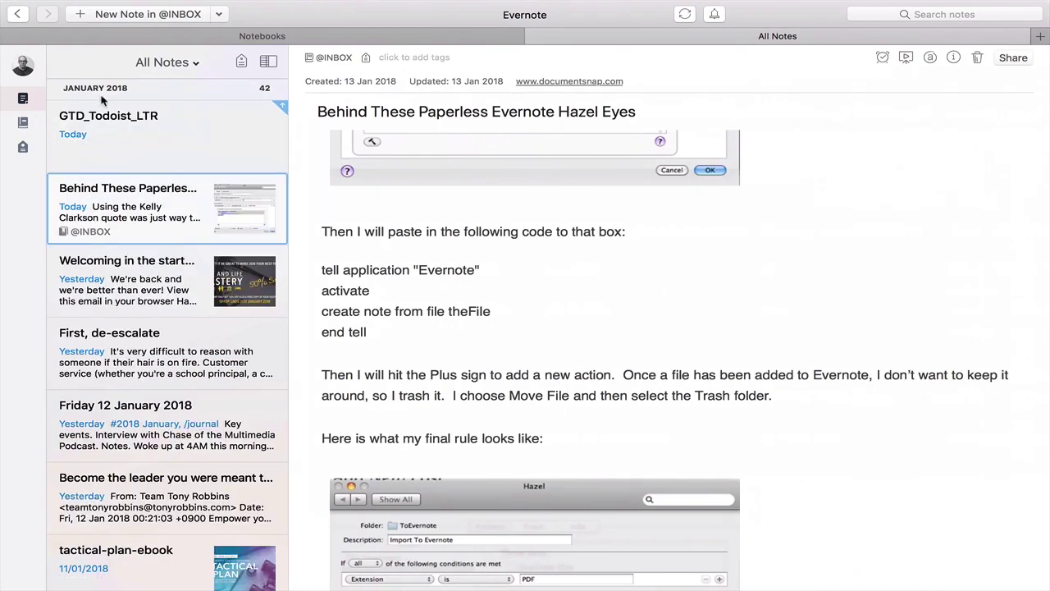
Open the new GTD_Todoist_LTR note and scroll through its attached 2.5 MB PDF.
left_click(173, 144)
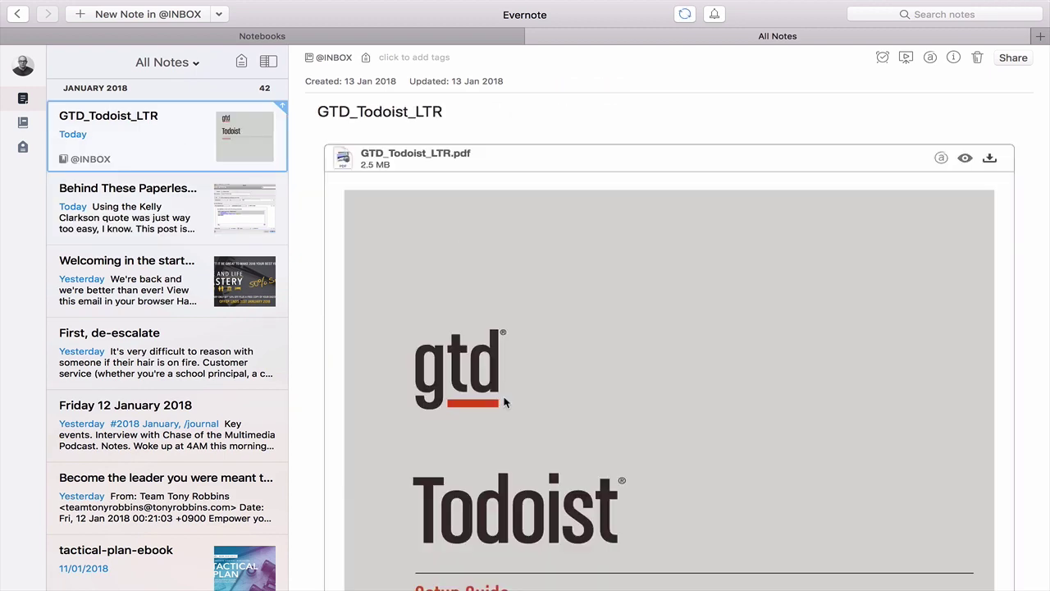
scroll(505, 402, "down", 15)
scroll(505, 402, "down", 5)
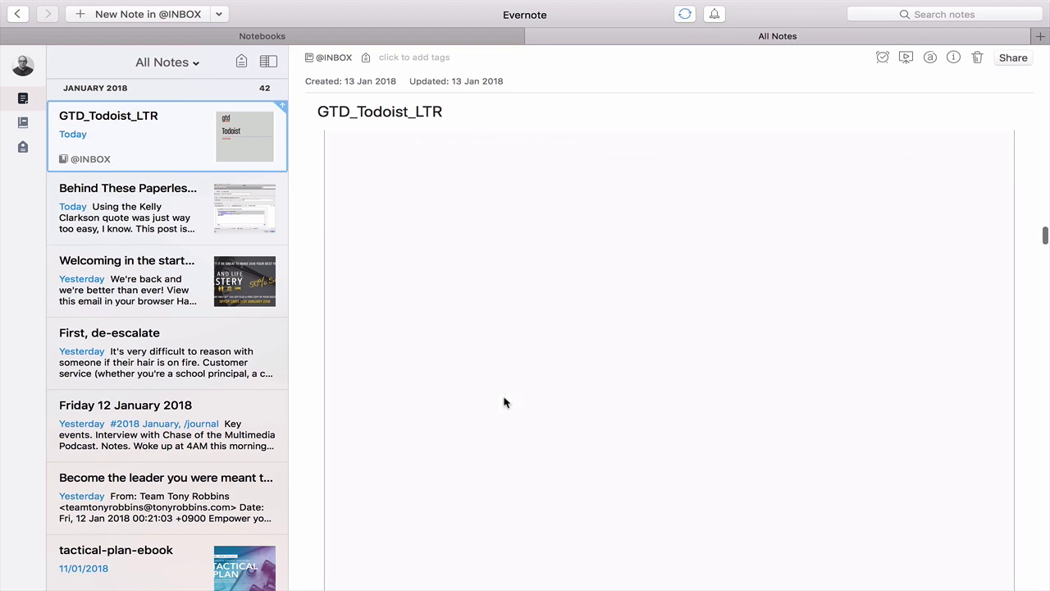
scroll(506, 402, "up", 10)
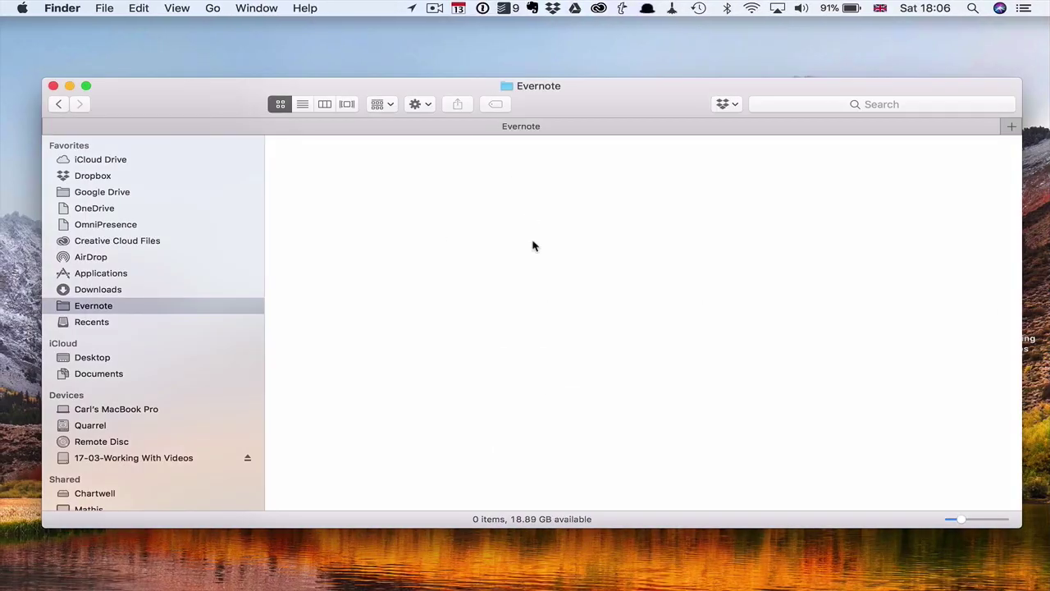
Restore GTD_Todoist_LTR from the Trash to the desktop and close both Finder windows.
mouse_move(602, 566)
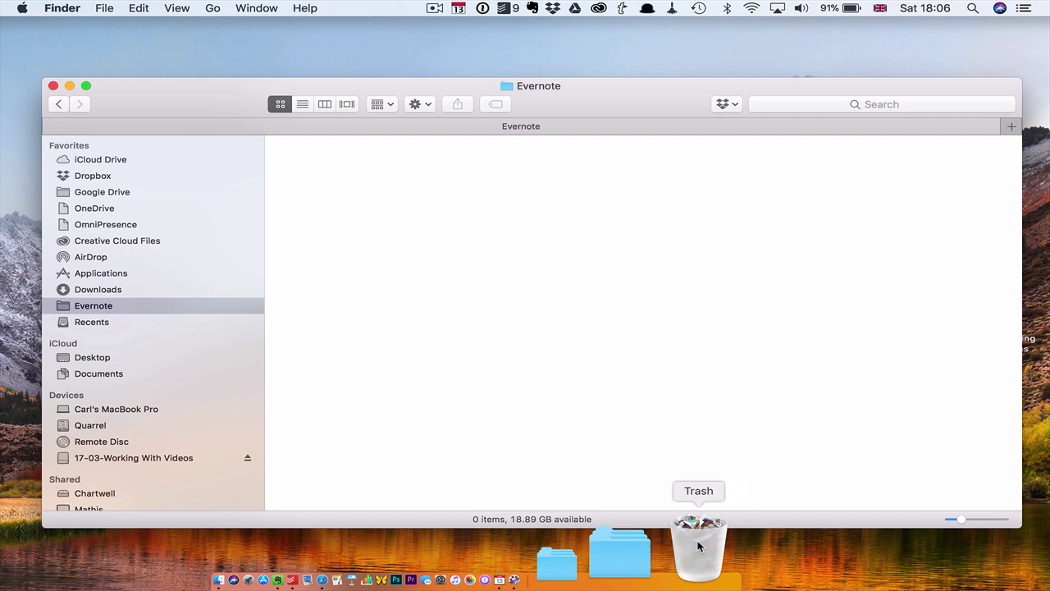
left_click(699, 546)
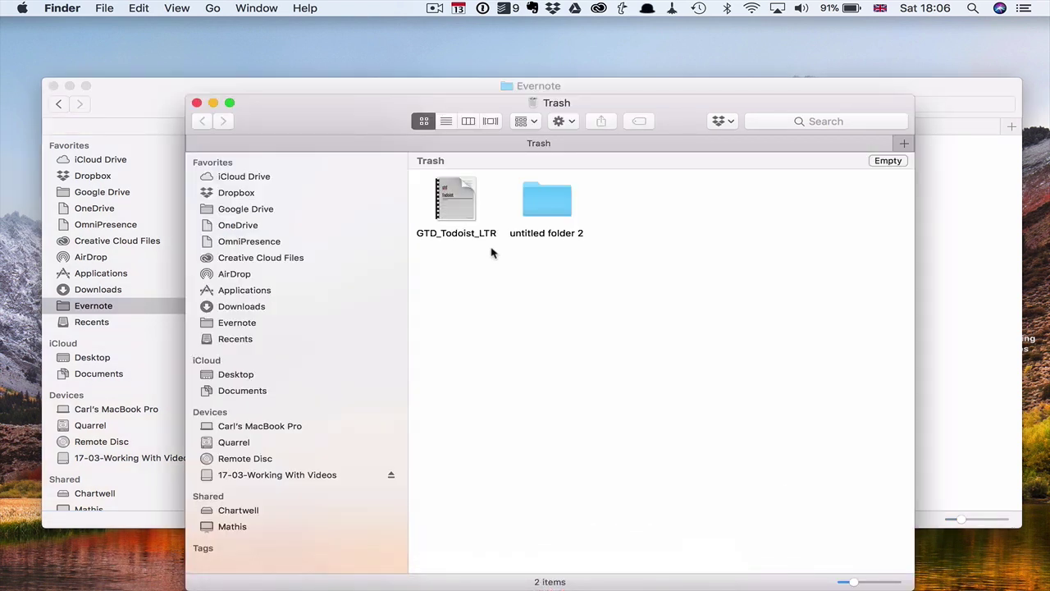
left_click_drag(457, 205, 972, 37)
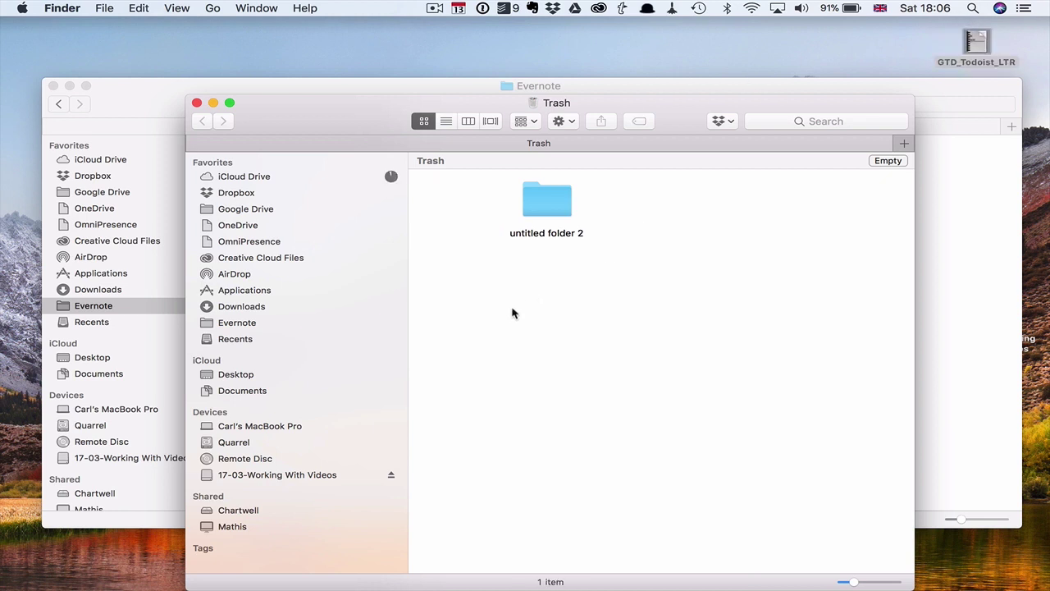
left_click(197, 102)
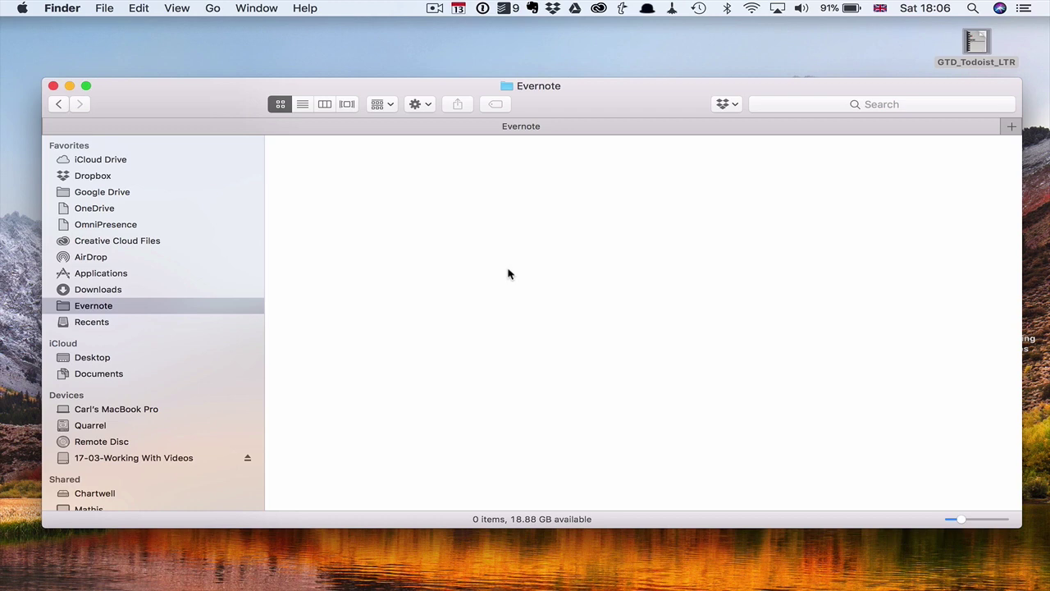
left_click(54, 85)
left_click(664, 311)
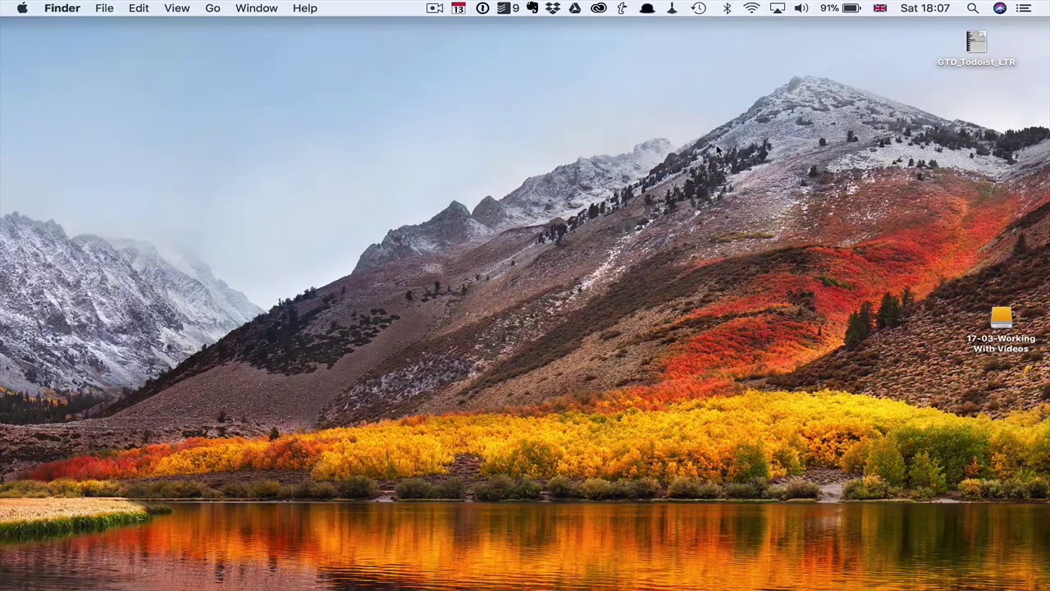
Switch to the full-screen Evernote space showing the GTD_Todoist_LTR note and its PDF.
key("ctrl+Right")
scroll(709, 166, "down", 3)
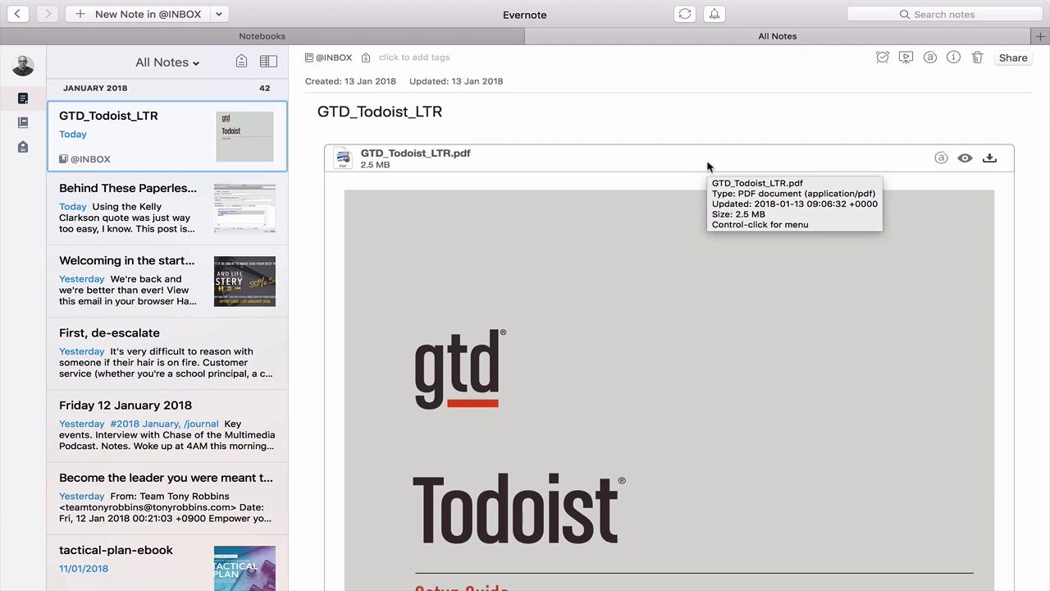
left_click(682, 116)
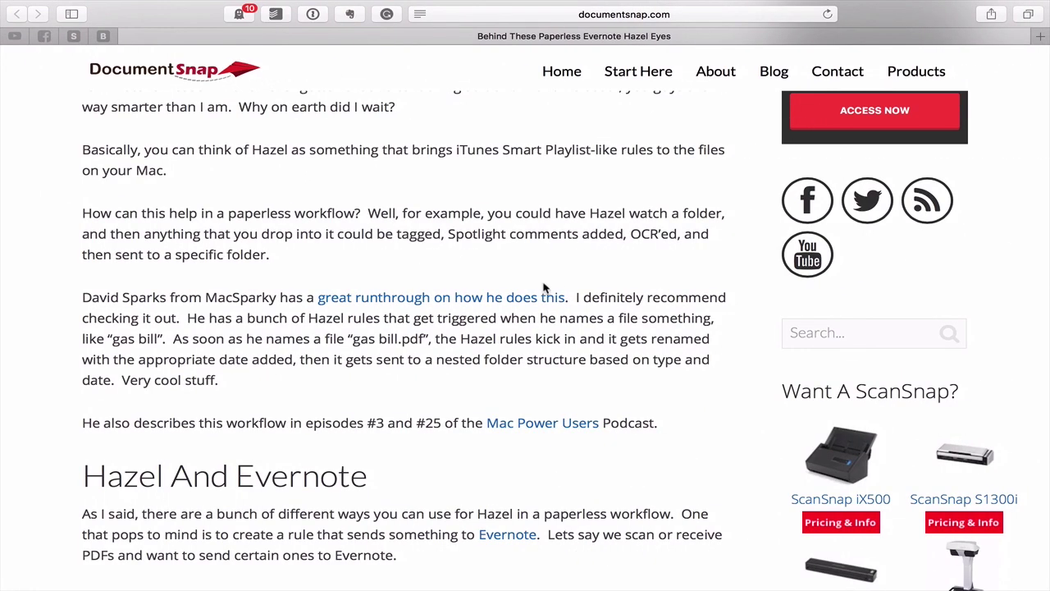
Scroll through the DocumentSnap post's Hazel rule description and back toward the top.
scroll(544, 288, "up", 10)
scroll(544, 288, "down", 1)
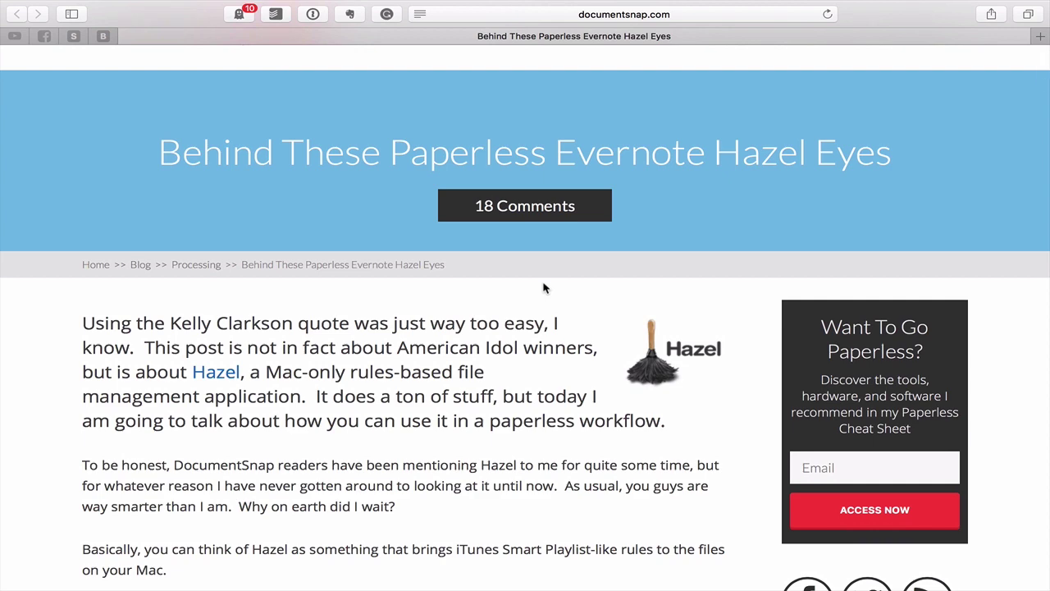
scroll(509, 349, "down", 5)
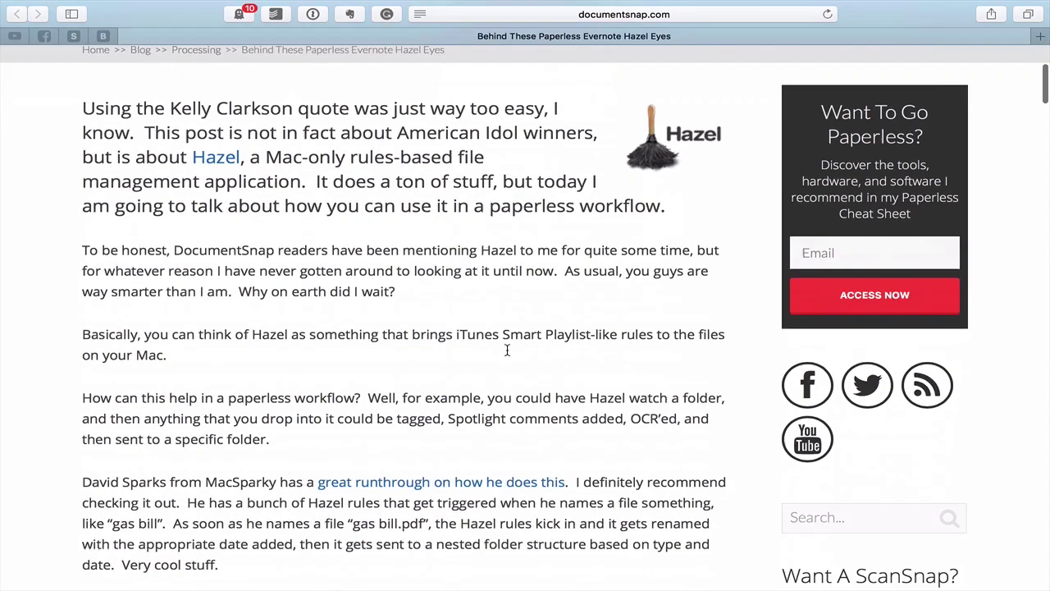
scroll(563, 308, "up", 3)
scroll(566, 299, "down", 20)
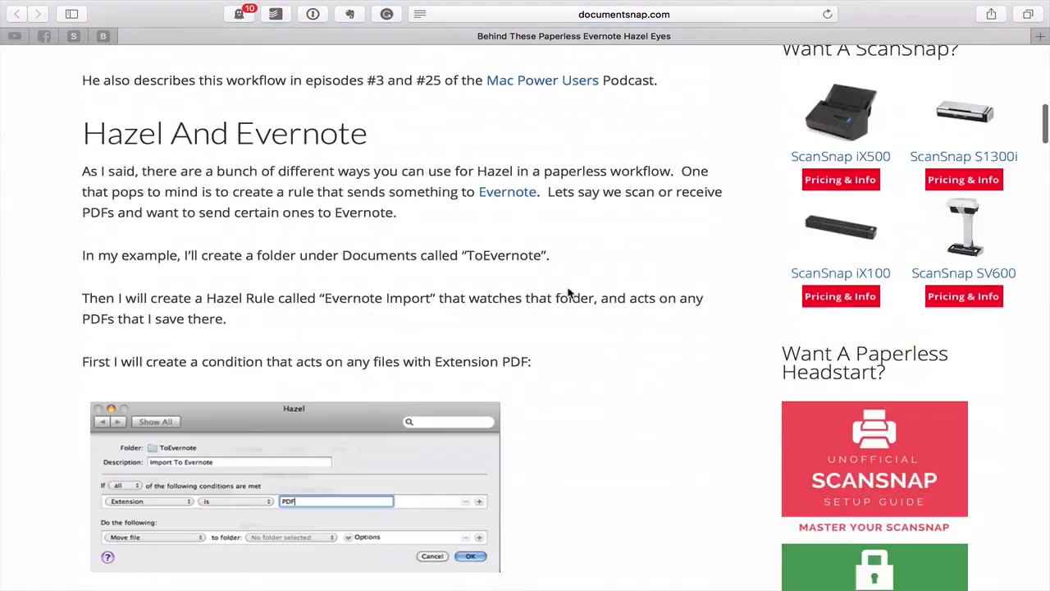
scroll(568, 293, "down", 15)
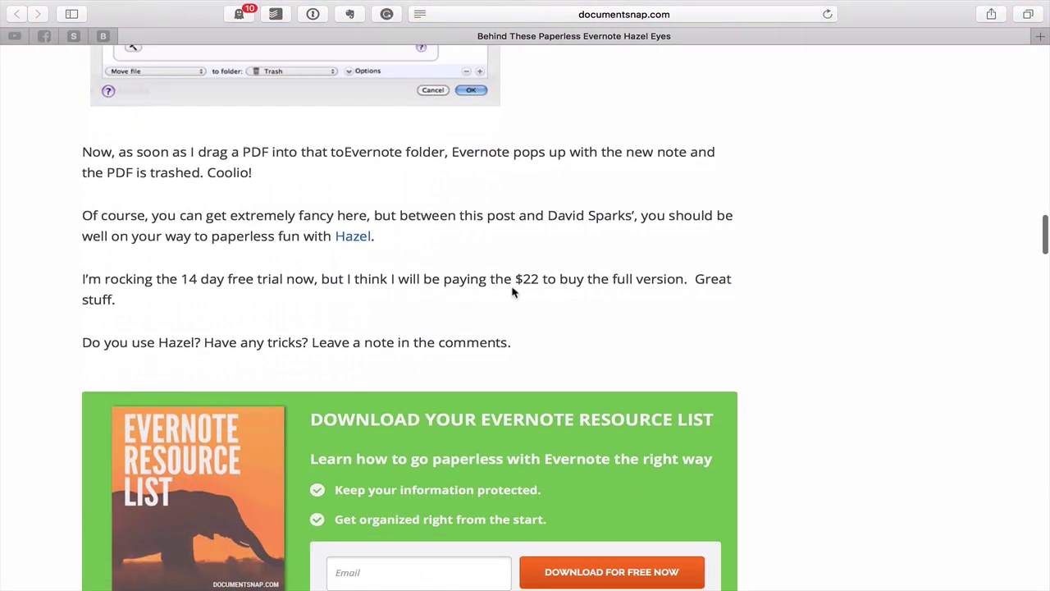
scroll(513, 293, "up", 20)
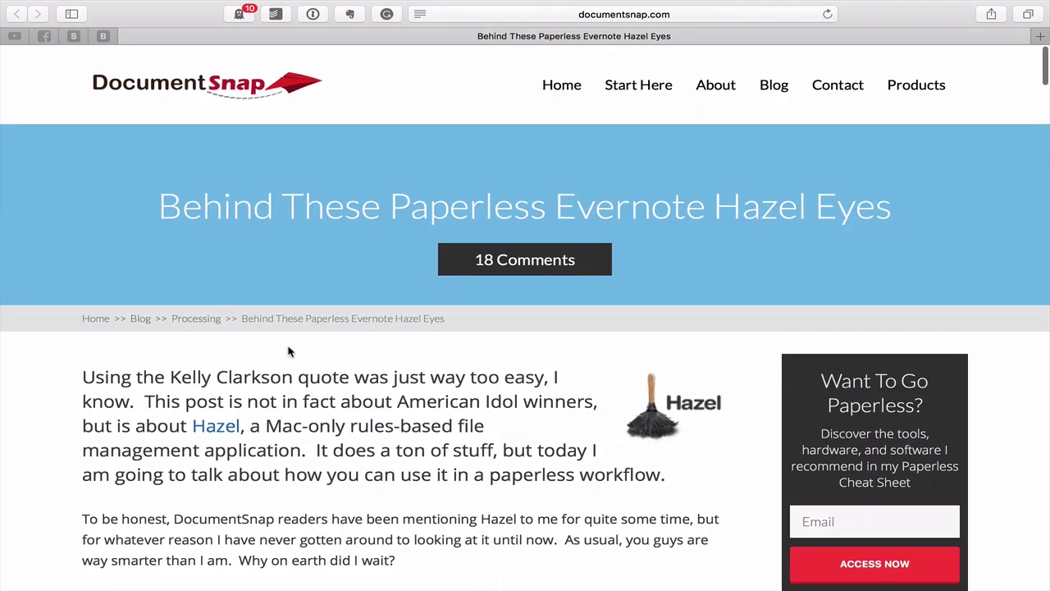
scroll(375, 333, "down", 8)
scroll(375, 333, "down", 20)
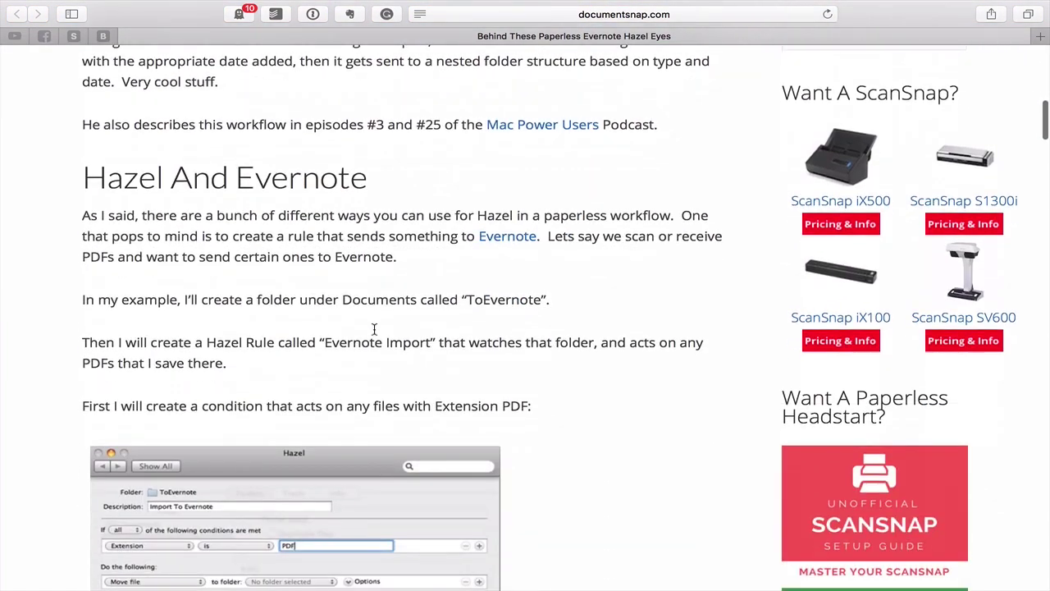
scroll(374, 330, "down", 2)
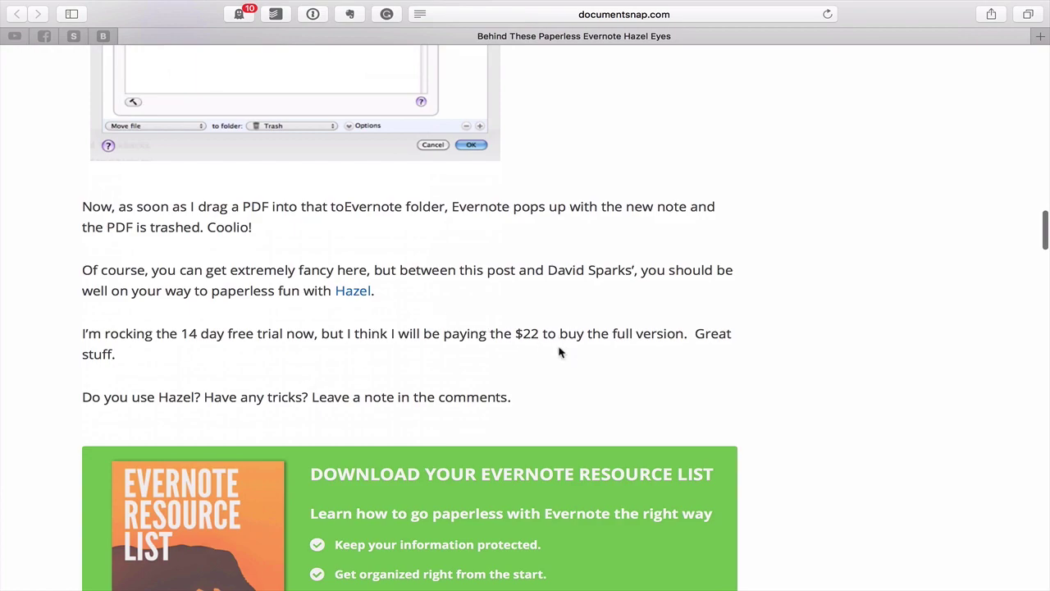
scroll(589, 362, "up", 10)
scroll(589, 362, "up", 20)
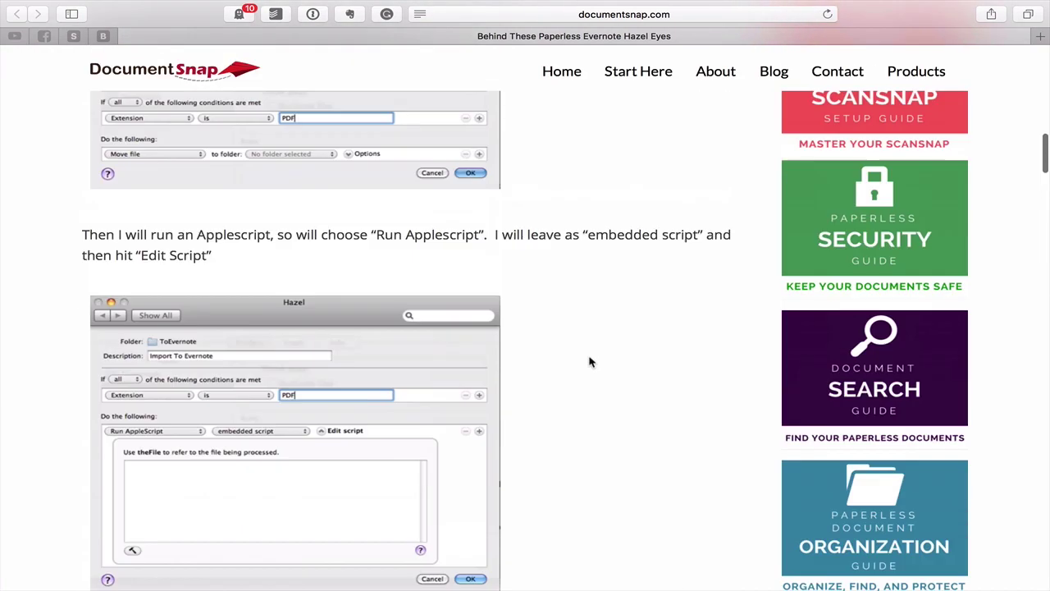